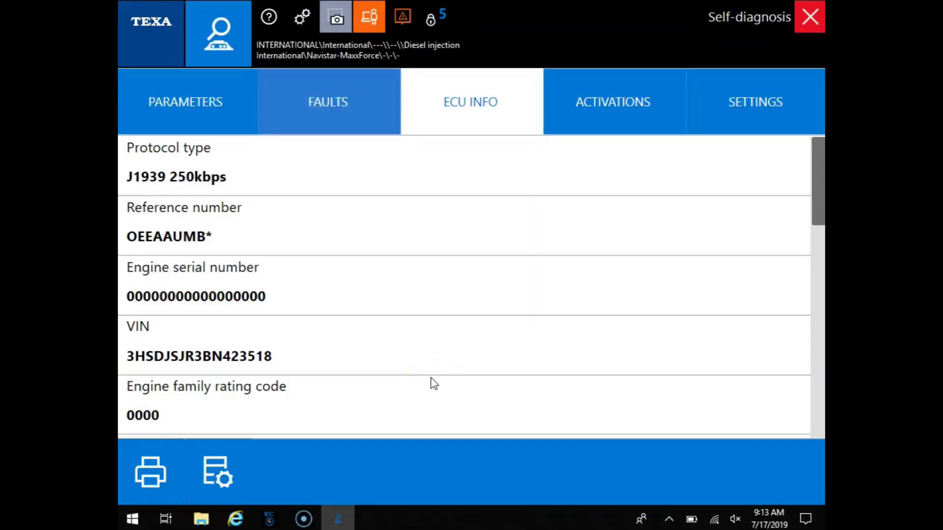
Step: Open the adjustment procedures list and start the AESC APS maximum engine speed override
left_click(516, 261)
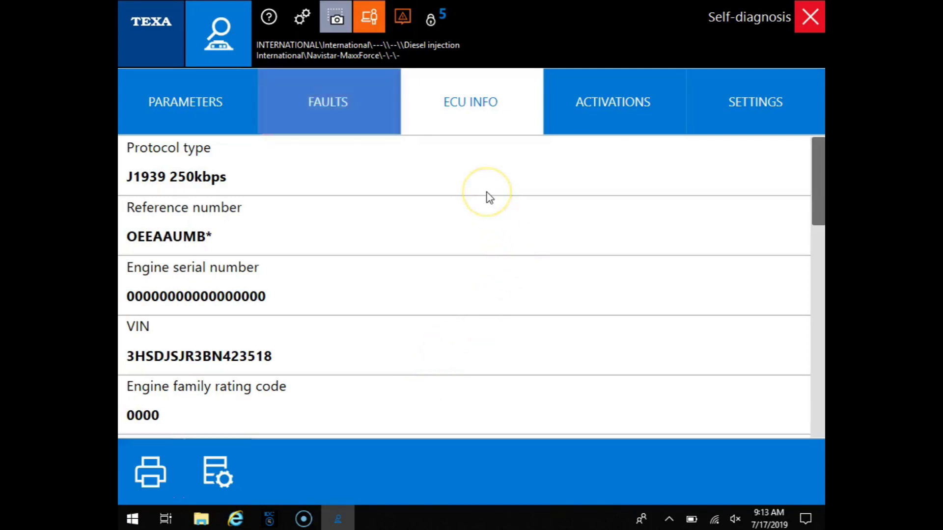
left_click(741, 126)
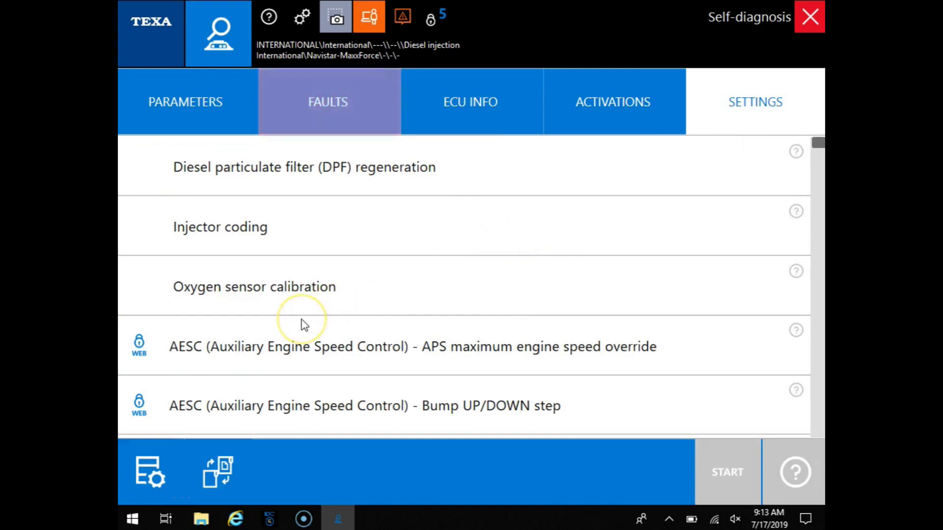
left_click(365, 345)
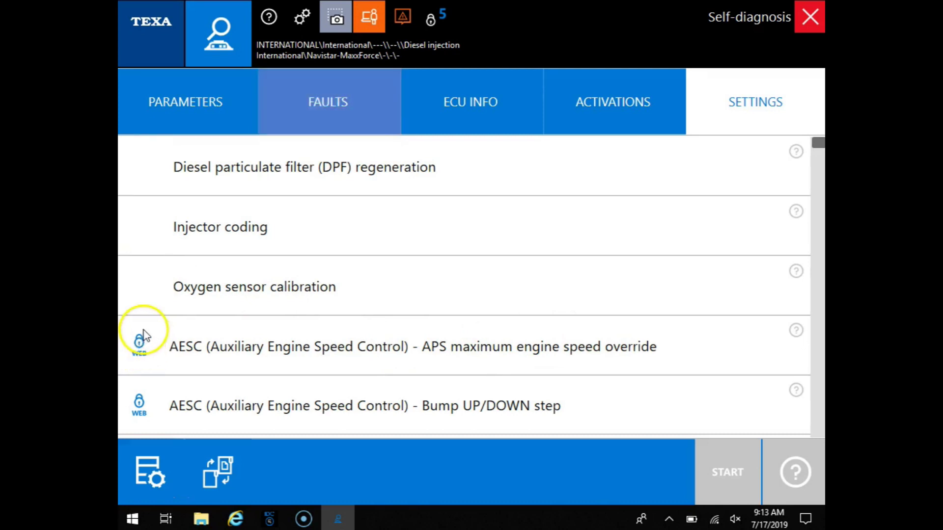
left_click(423, 348)
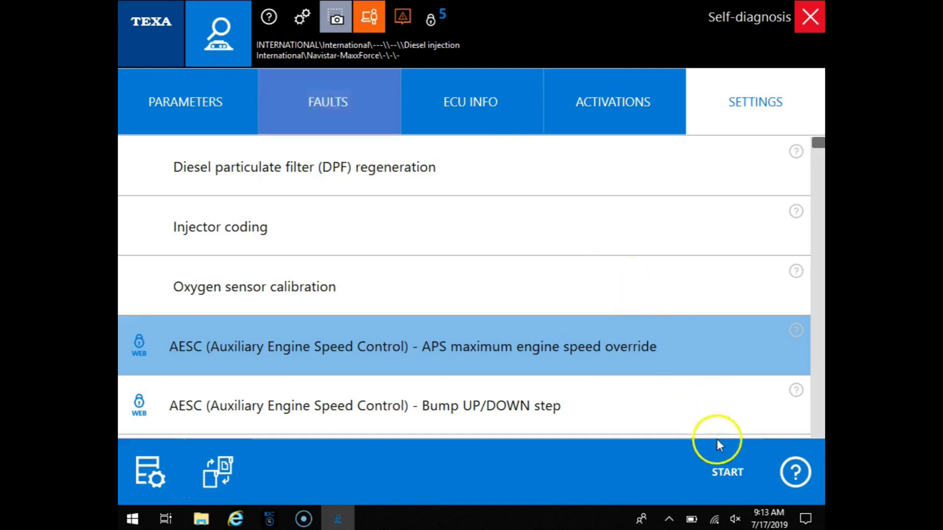
left_click(726, 474)
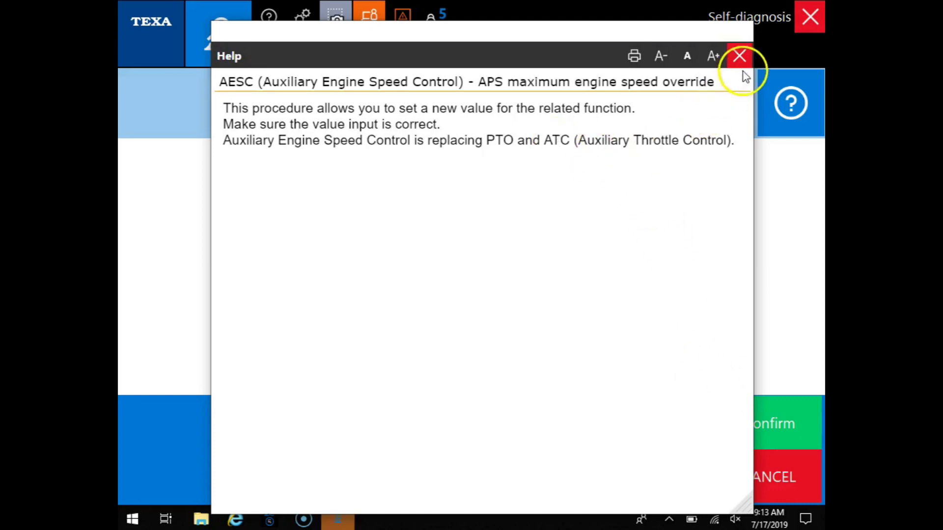
Step: Exit the APS override procedure, disconnect from Diesel Wi-Fi, and reselect APS override
left_click(740, 57)
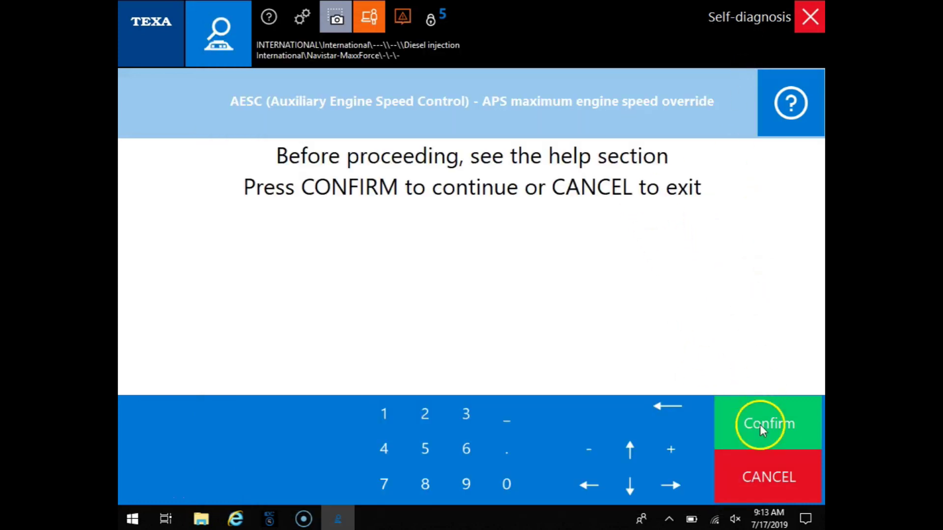
left_click(760, 475)
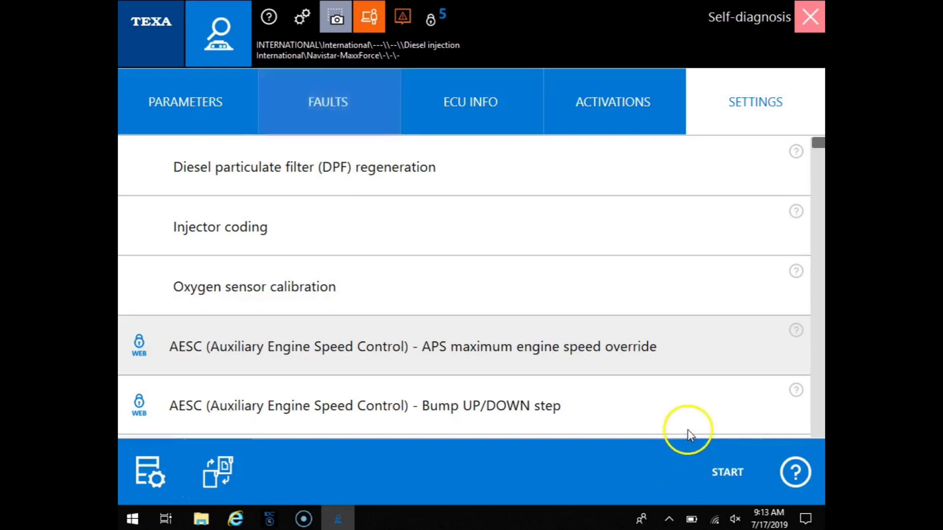
right_click(717, 520)
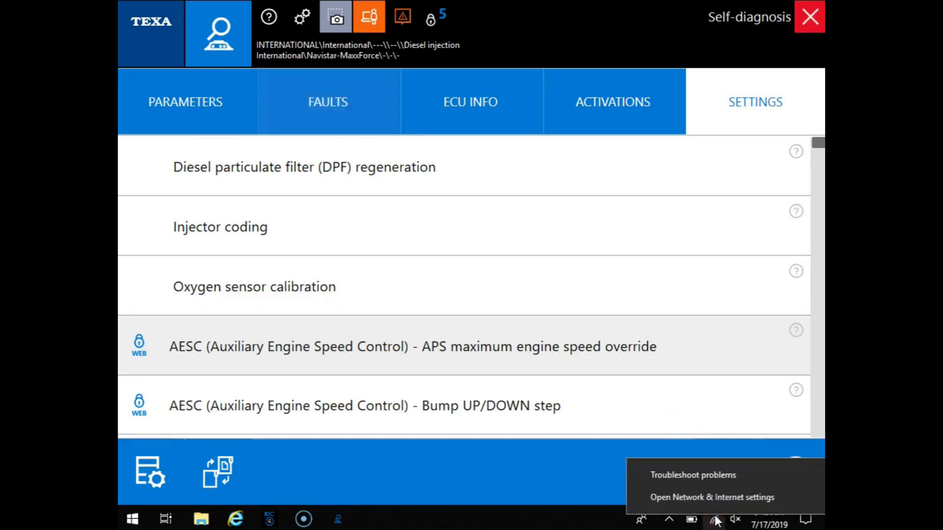
left_click(716, 521)
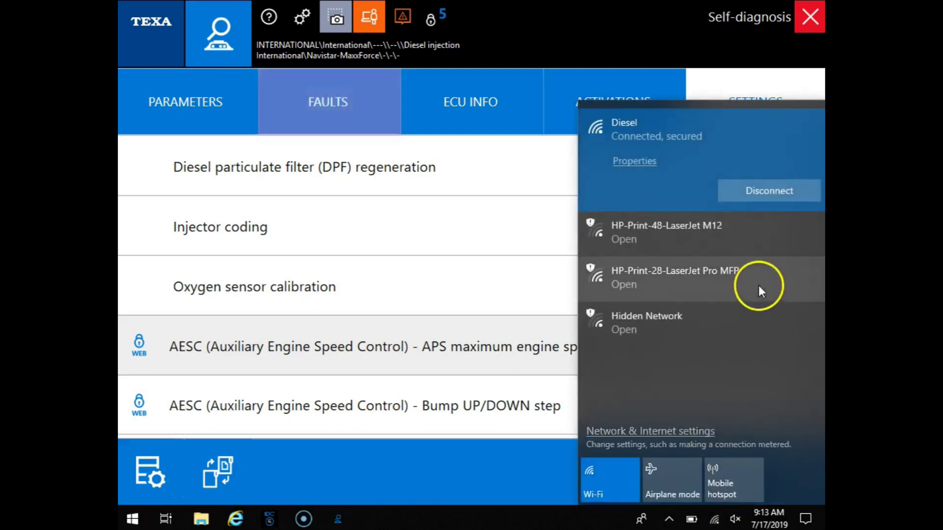
left_click(760, 195)
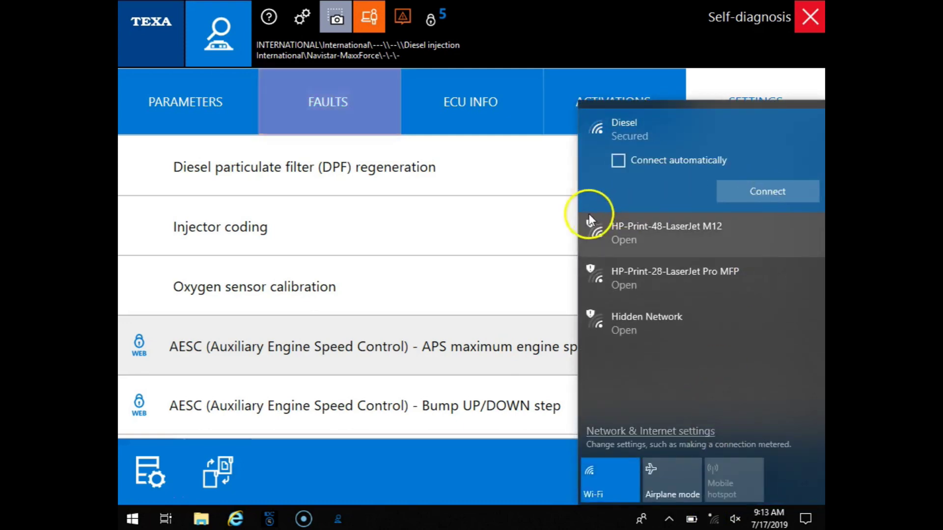
left_click(511, 247)
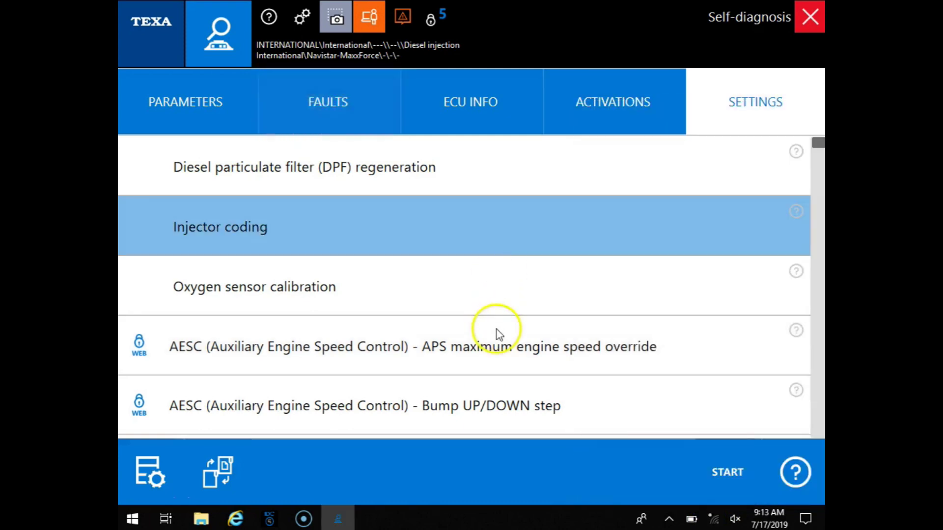
left_click(496, 334)
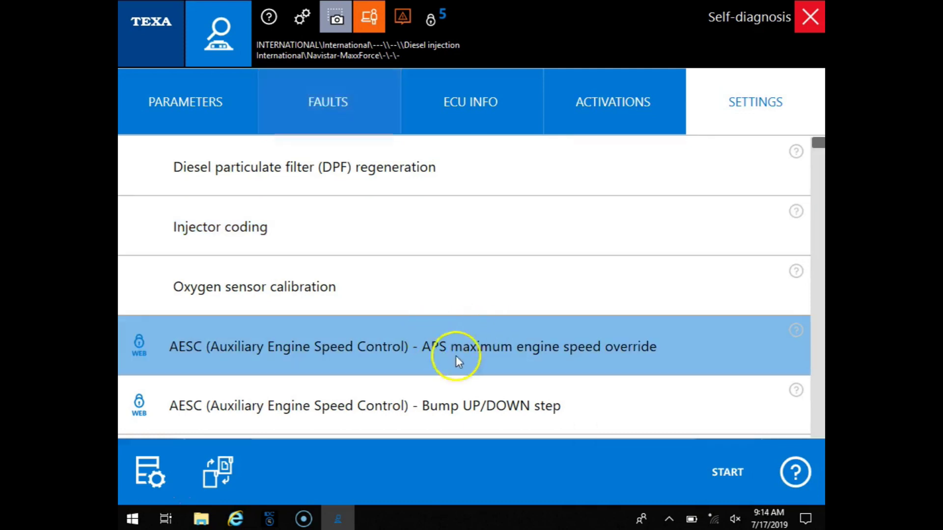
Step: Start and cancel the APS override procedure while offline
left_click(711, 469)
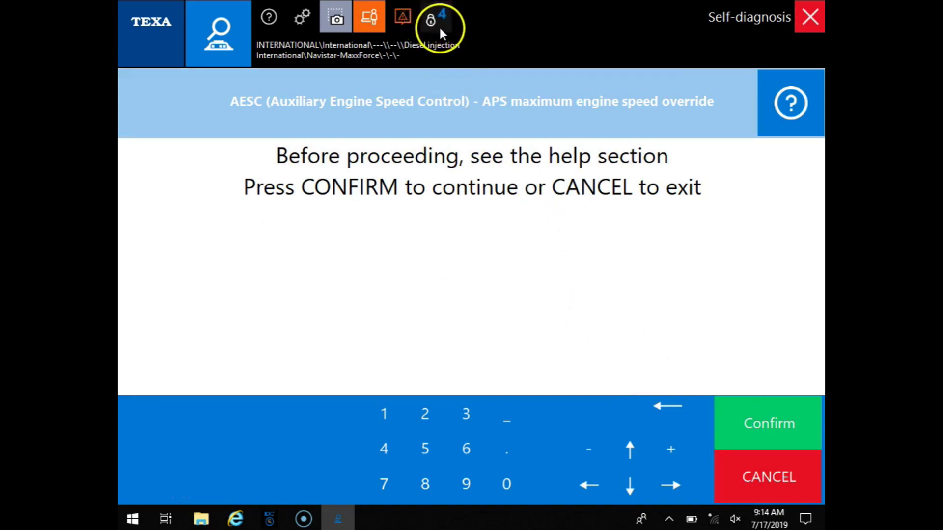
left_click(730, 468)
left_click(426, 413)
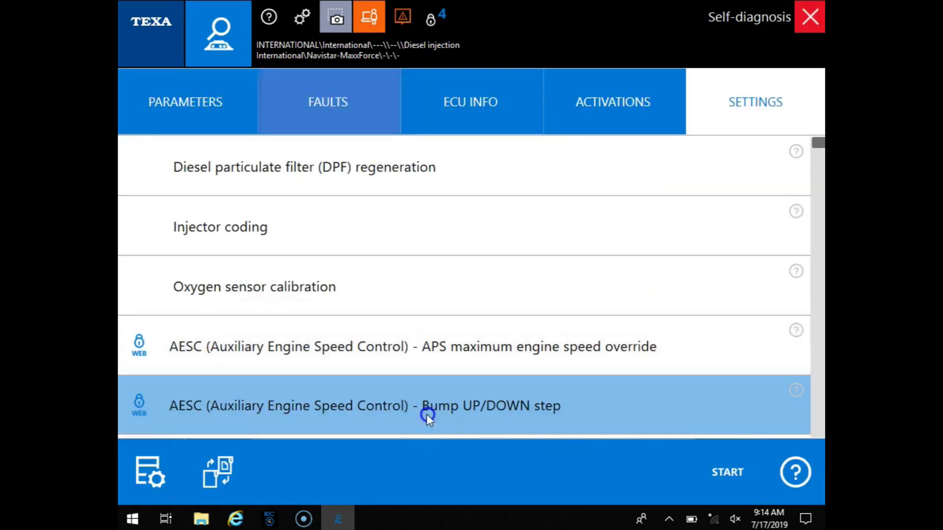
Step: Start and cancel the Bump UP/DOWN step procedure, dismissing its help text
left_click(725, 466)
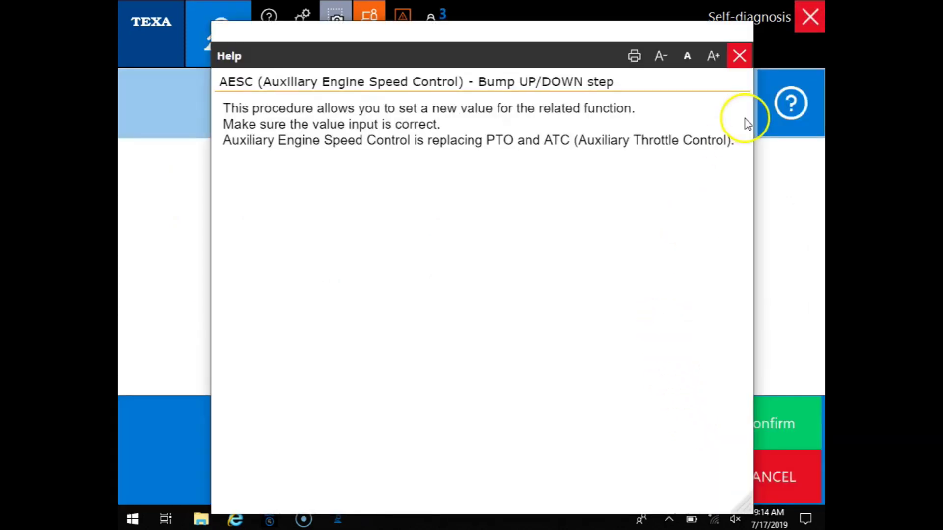
left_click(740, 57)
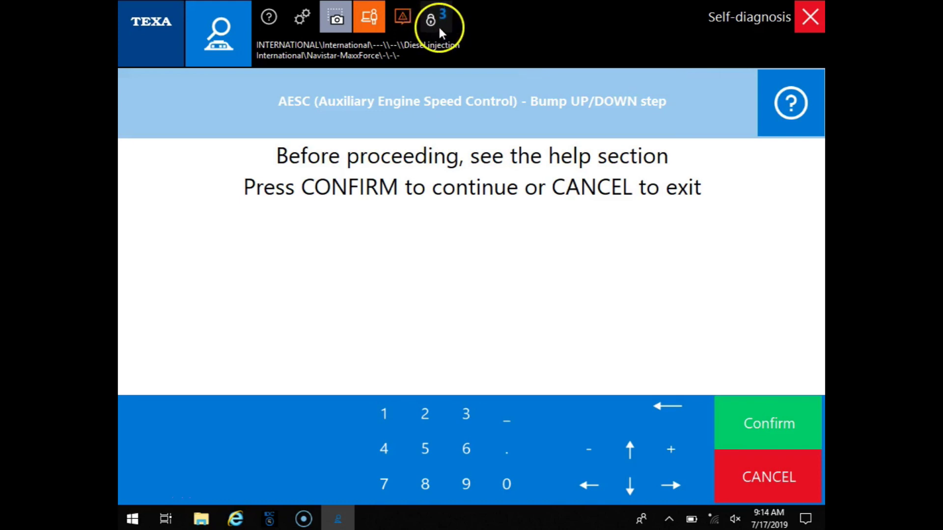
left_click(751, 465)
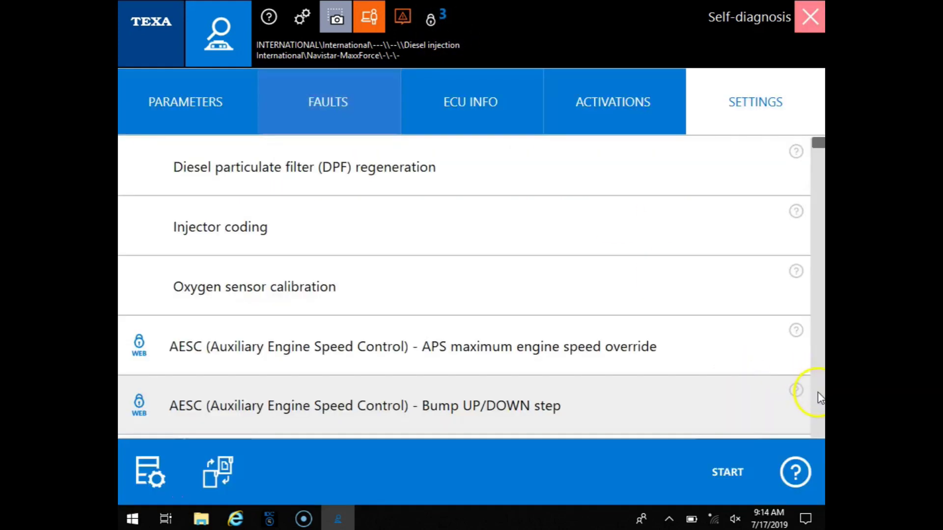
scroll(820, 398, "down", 5)
left_click(564, 295)
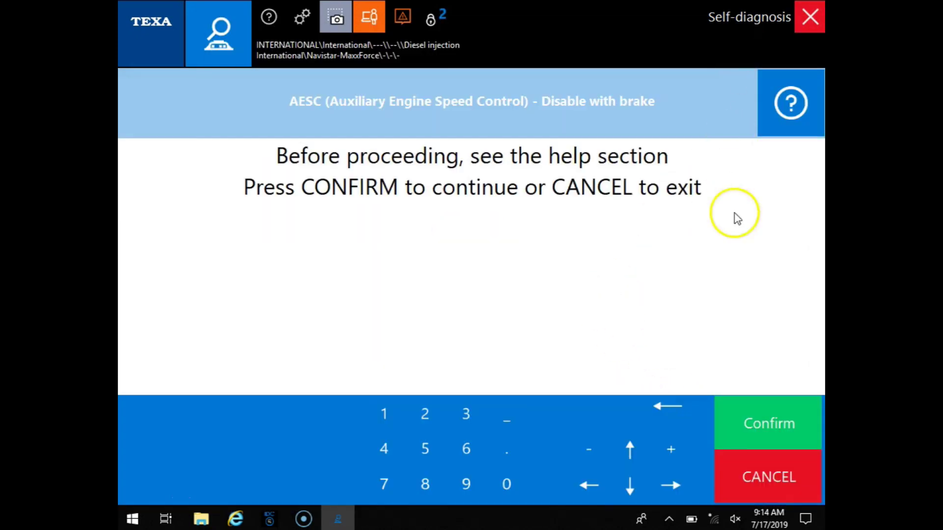
Step: Back out of Disable with brake, then start and cancel Disable with clutch
left_click(766, 477)
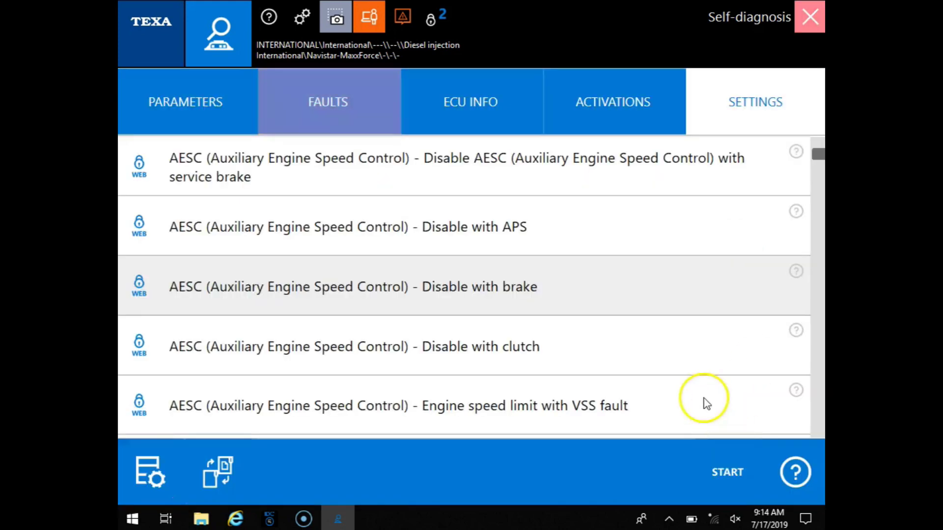
left_click(684, 362)
left_click(735, 466)
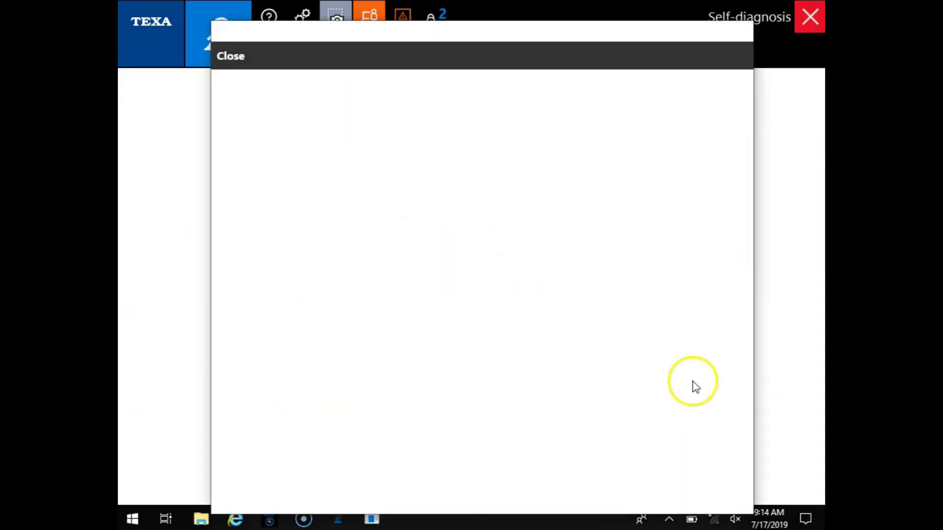
left_click(739, 56)
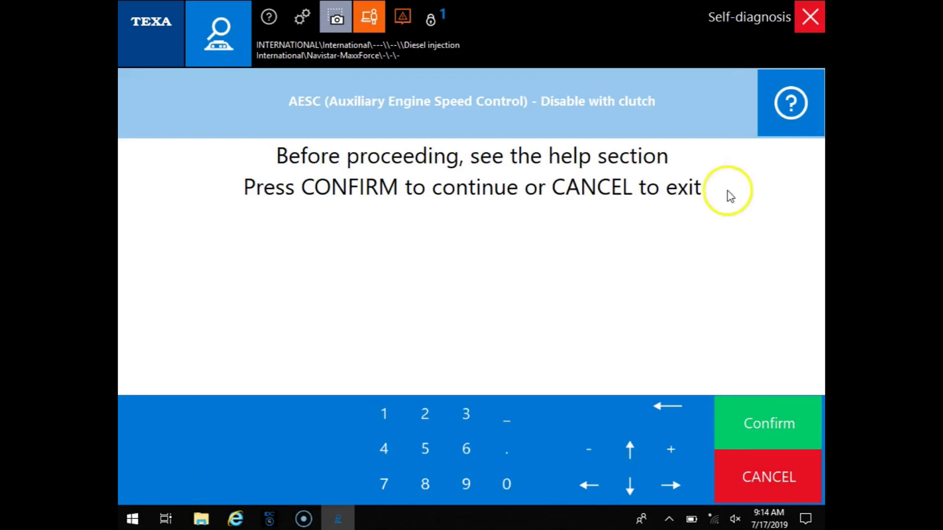
left_click(737, 440)
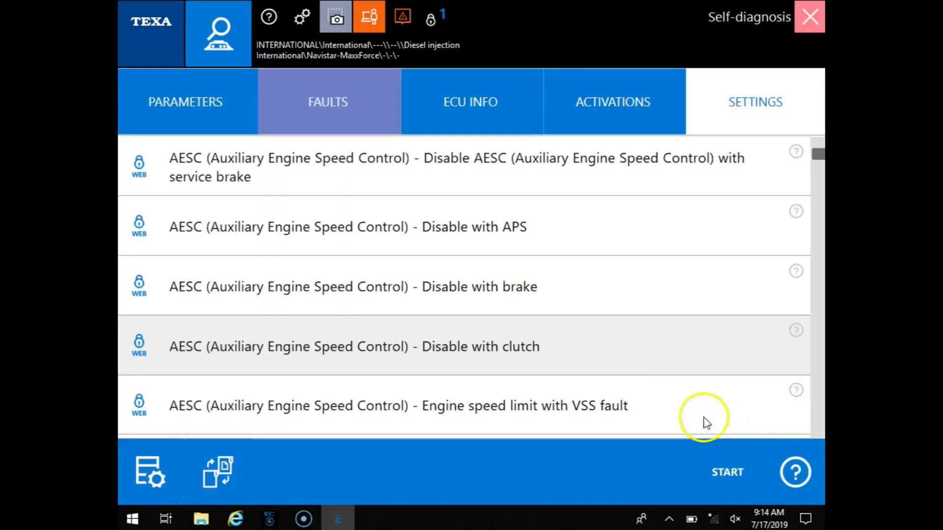
Step: Start and cancel the VSS fault speed limit adjustment, then restart Disable with clutch
left_click(723, 472)
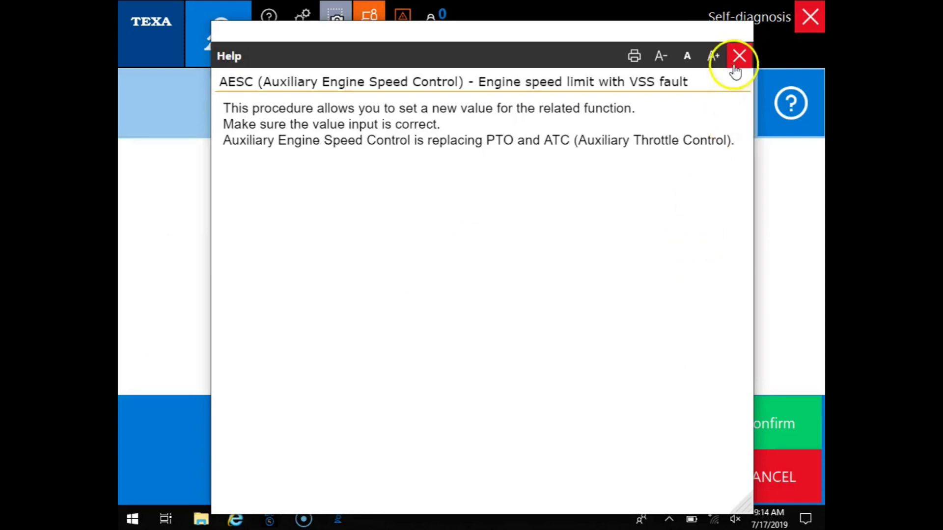
left_click(739, 57)
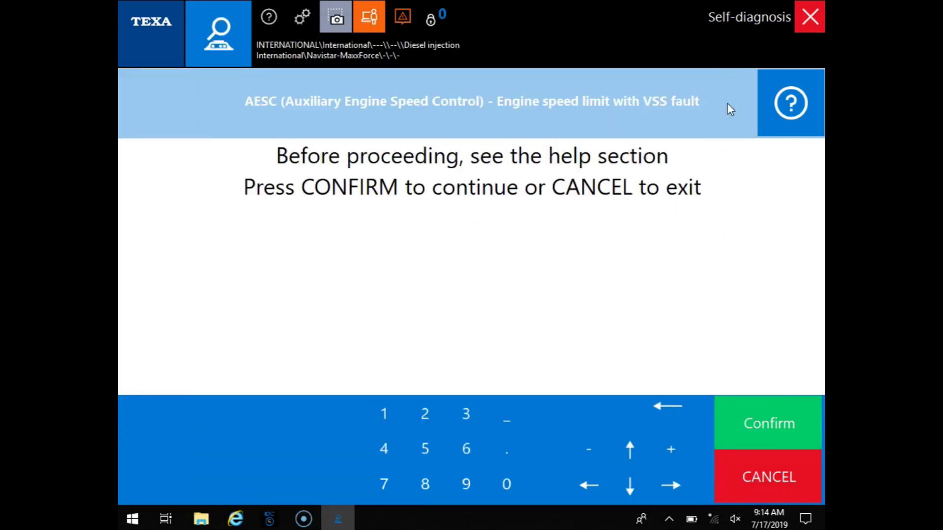
left_click(761, 478)
left_click(668, 368)
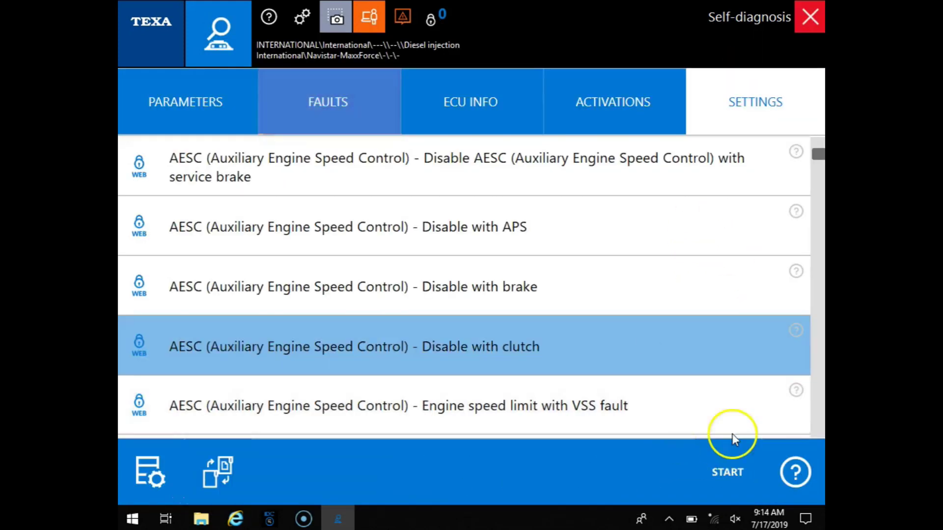
left_click(730, 464)
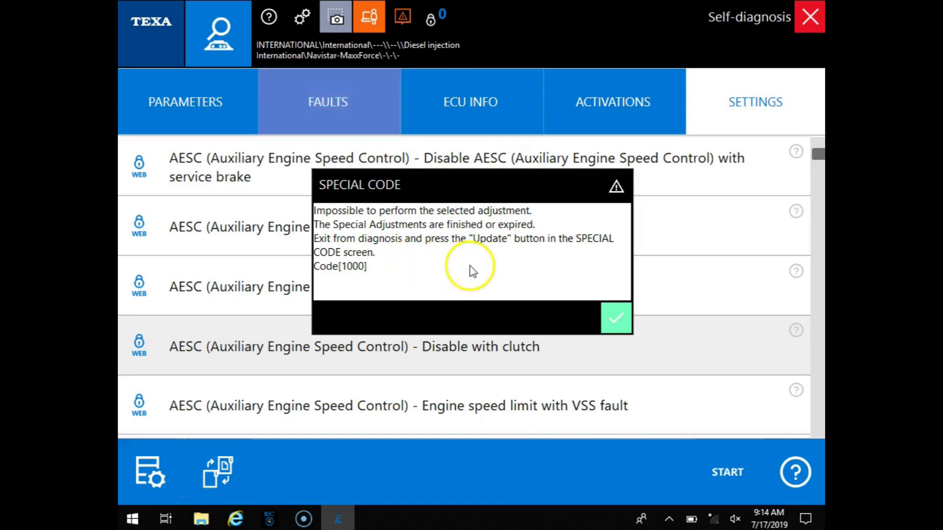
Step: Acknowledge the SPECIAL CODE finished-adjustments warning and return to the IDC5 main window
left_click(611, 317)
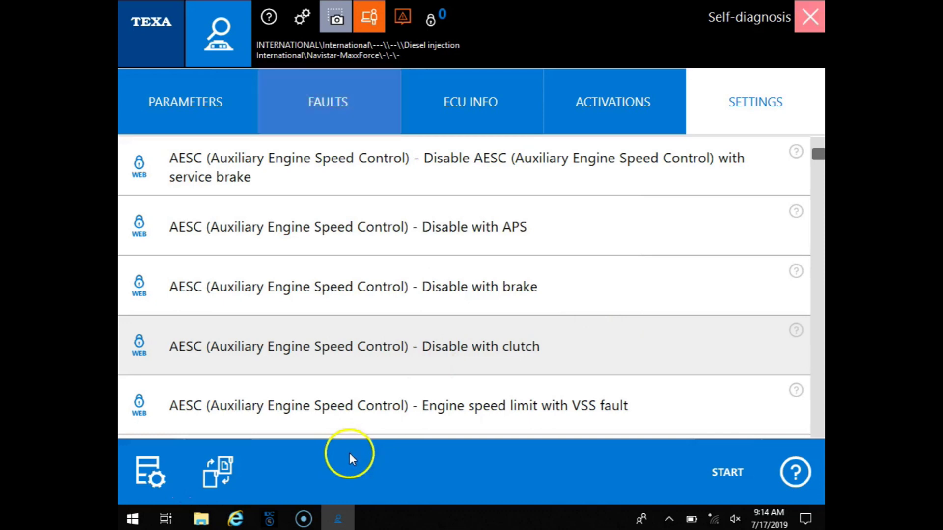
left_click(269, 518)
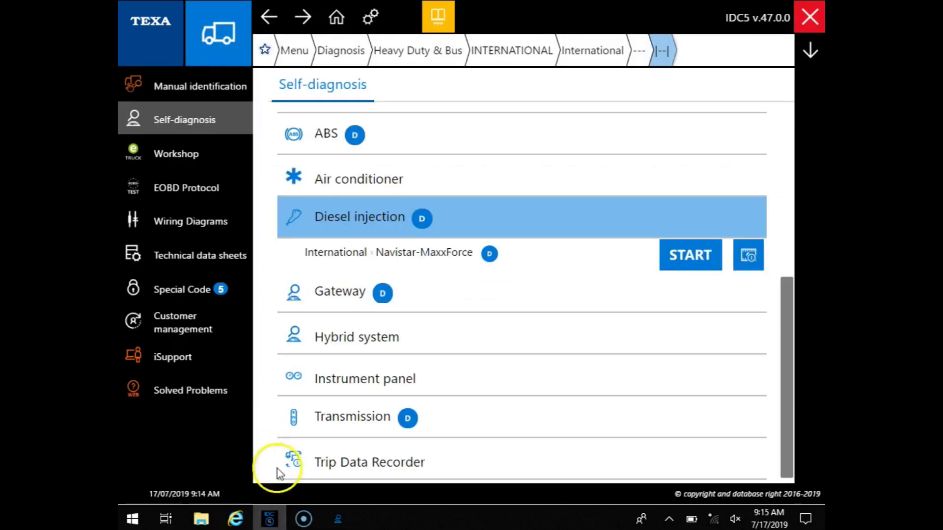
Step: Open Special Code from the left sidebar, showing zero off-line special adjustments
left_click(188, 293)
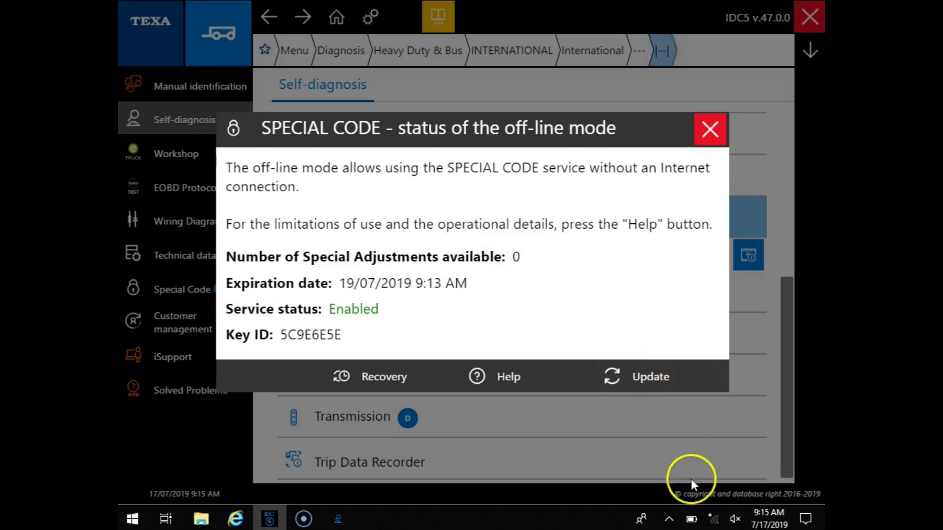
Step: Connect to the Diesel Wi-Fi network from the taskbar network list
left_click(712, 519)
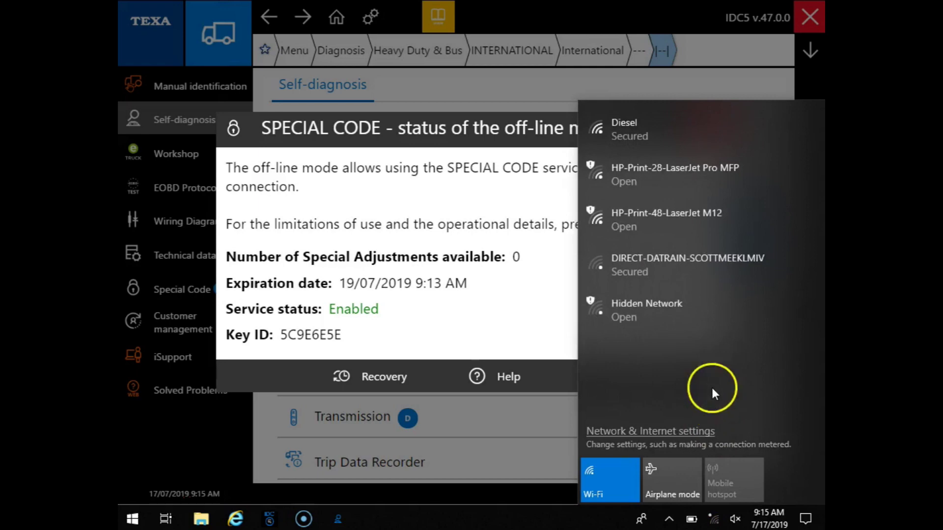
left_click(699, 146)
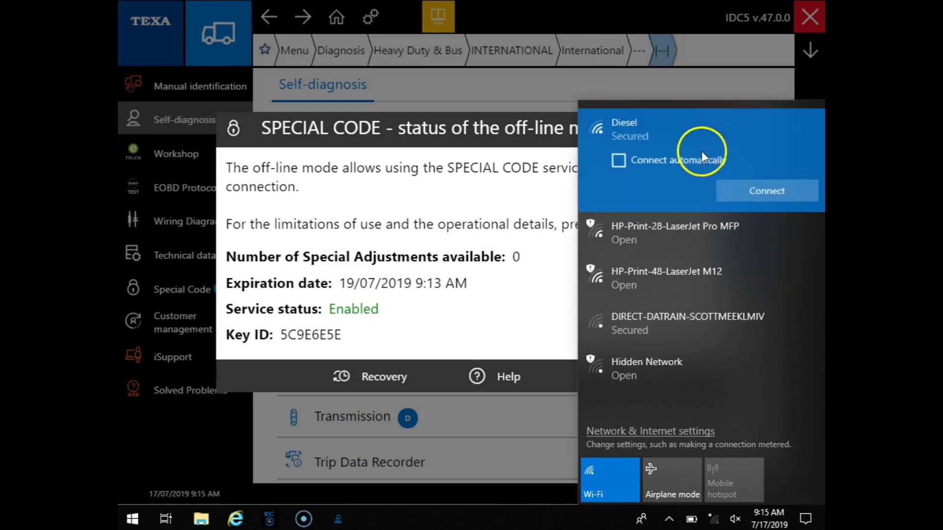
left_click(729, 188)
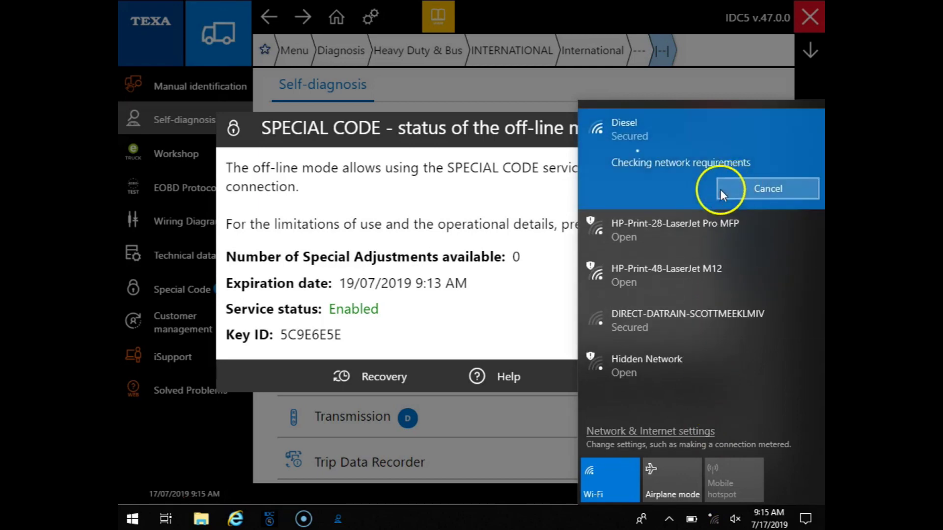
Step: Update the off-line Special Code online to restore 5 adjustments, then close the status
left_click(550, 281)
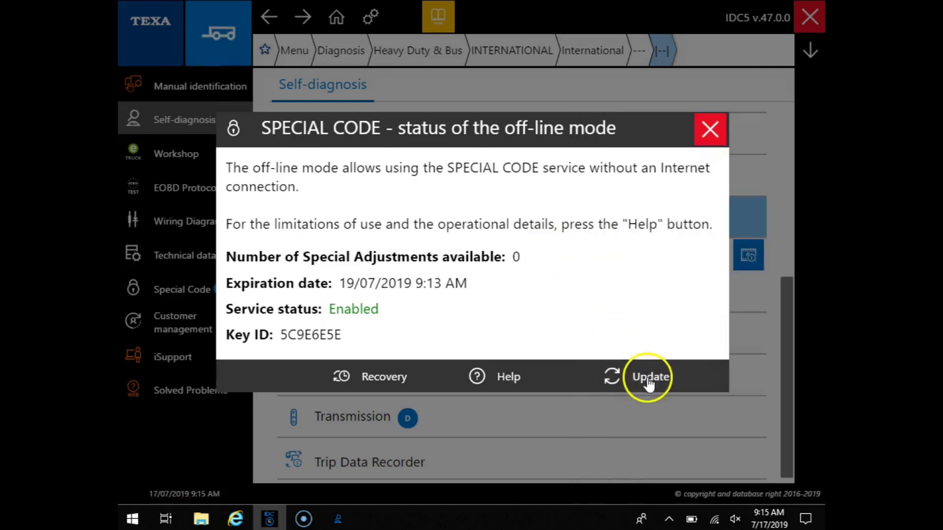
left_click(663, 378)
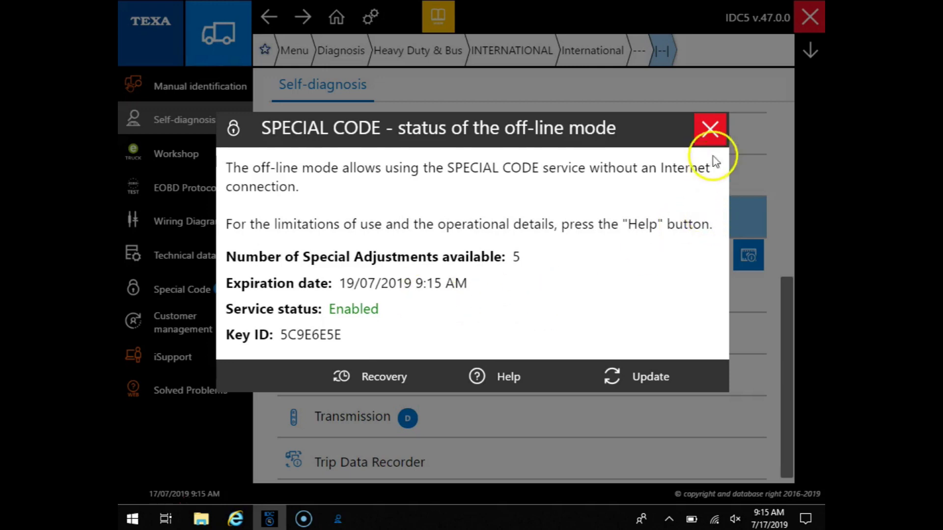
left_click(710, 131)
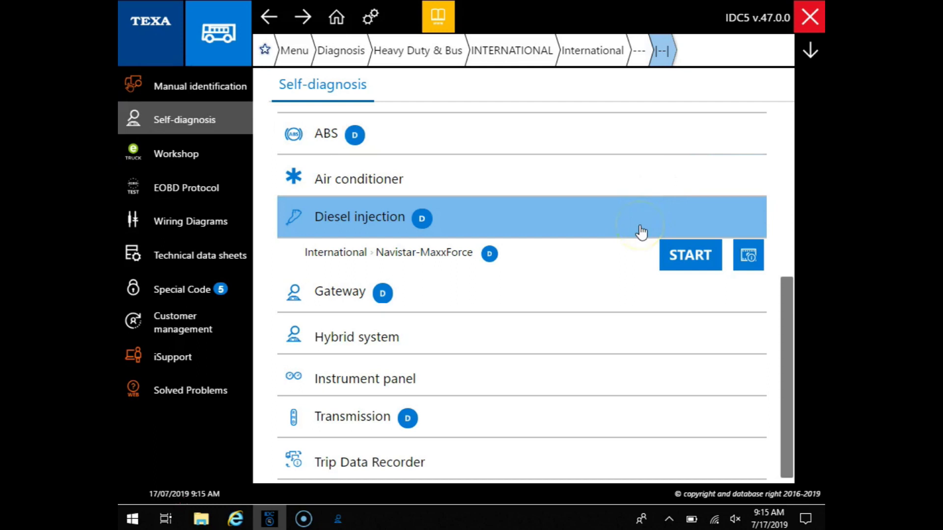